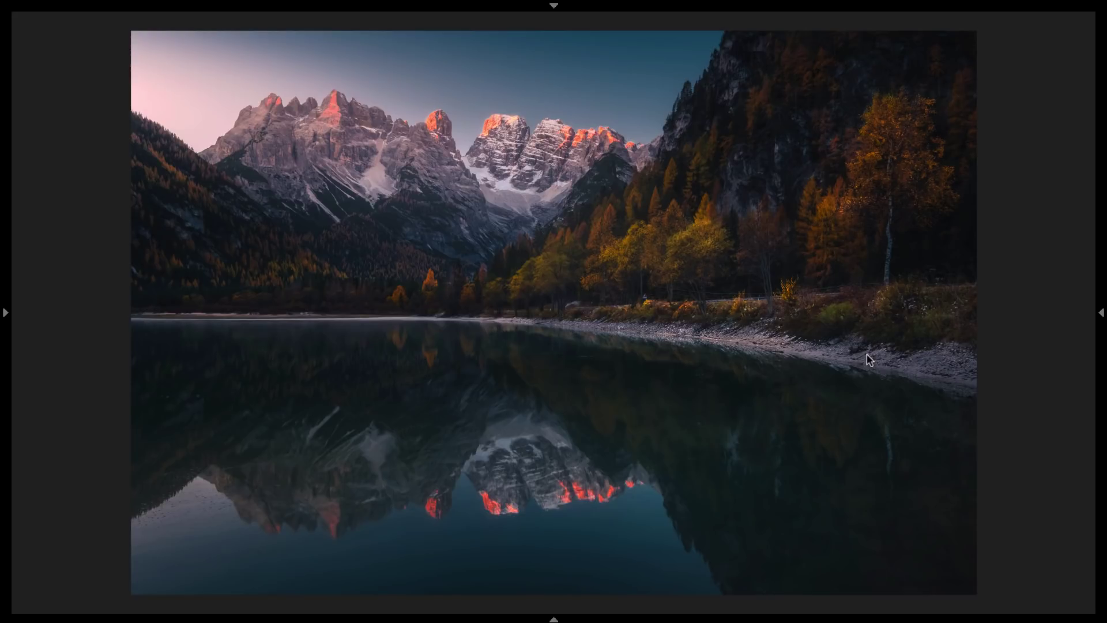
- Set Detail sharpening to Amount 62, Radius 2.11 and Masking 24, checking the shoreline up close
click(1100, 312)
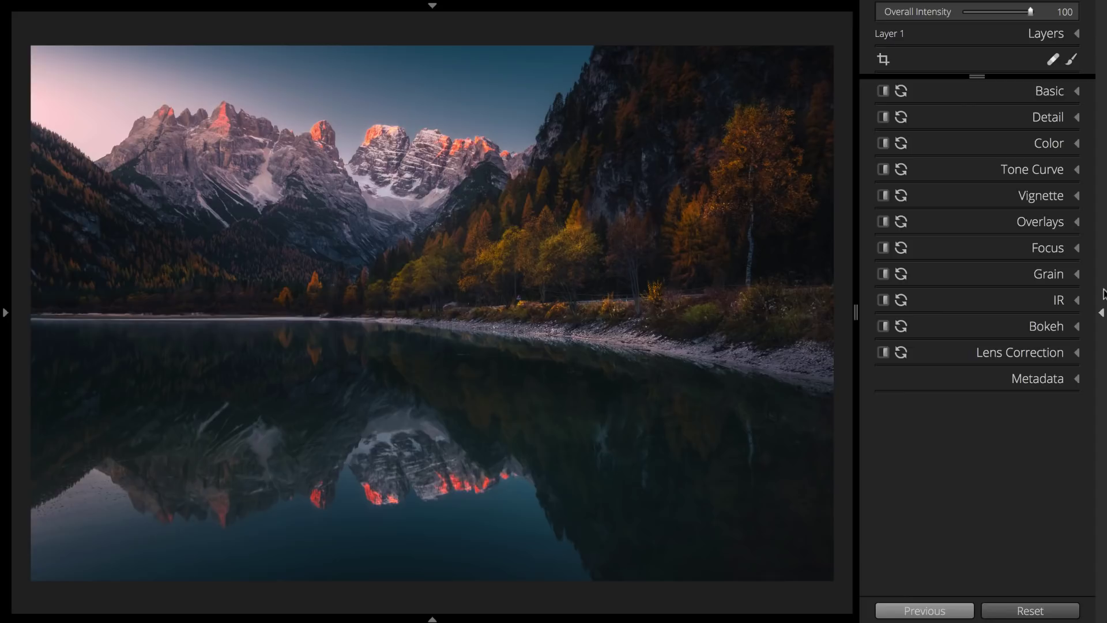
click(1015, 120)
drag(941, 159, 970, 178)
click(654, 318)
drag(940, 220, 961, 218)
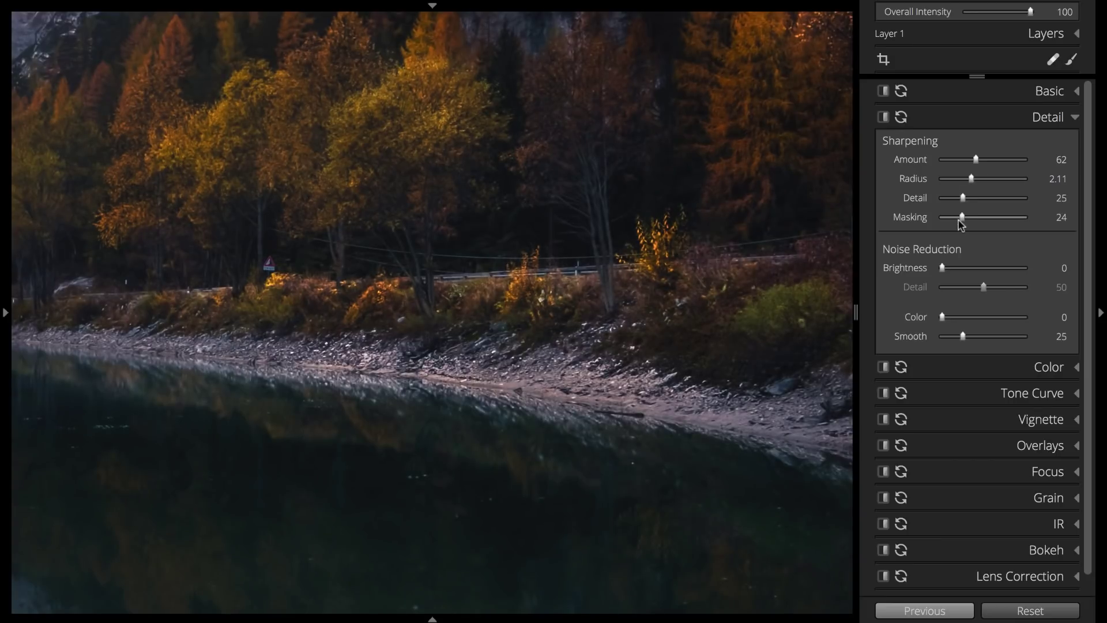
click(739, 328)
- Apply the Fuji Provia 100F preset from the Color Films - Slide group
click(1100, 312)
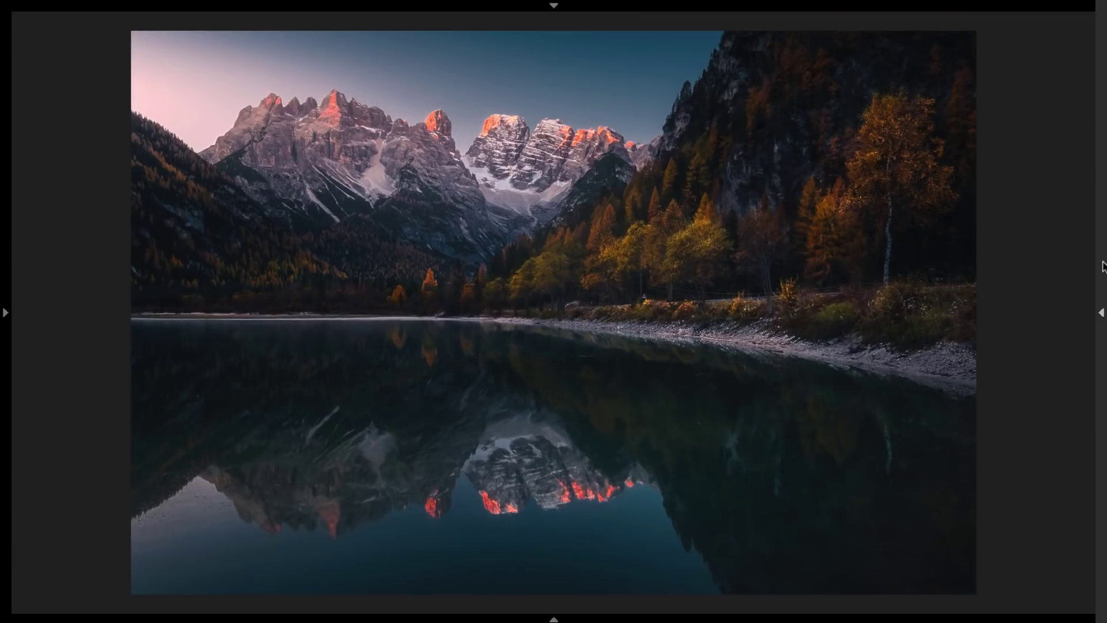
click(6, 313)
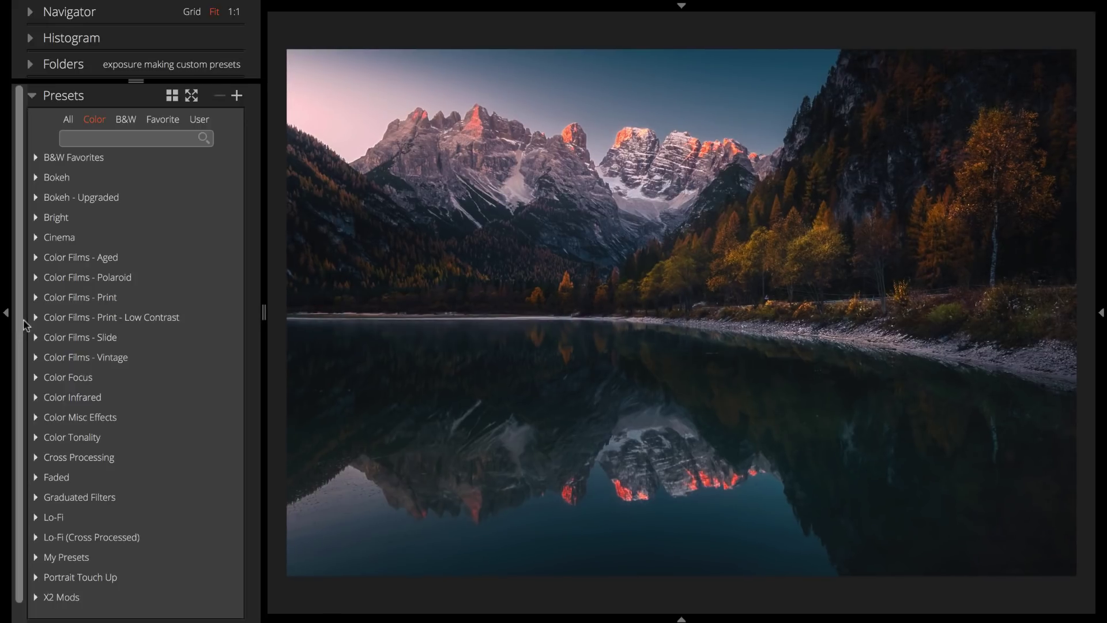
click(49, 339)
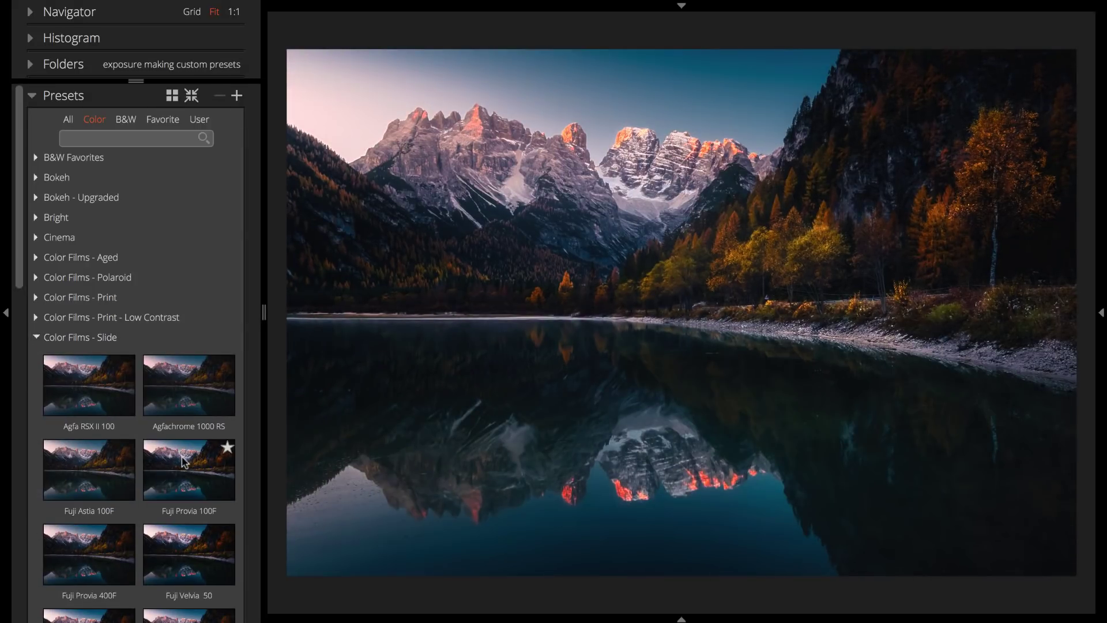
click(183, 461)
- In the Basic adjustments, set Contrast to -30 and Exposure to 0.75
key(Tab)
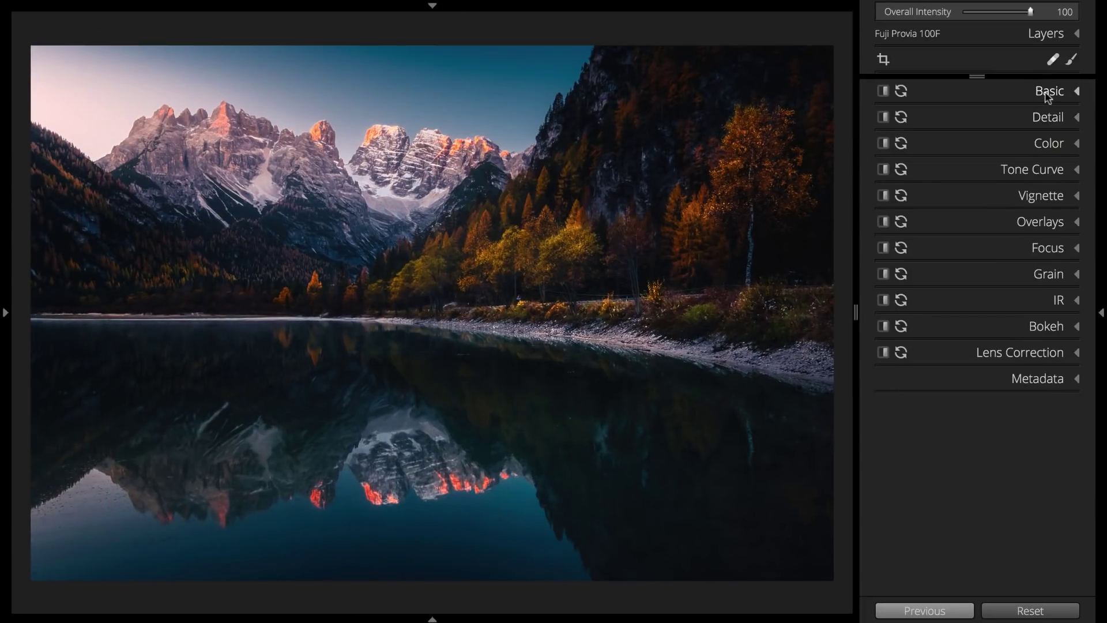
click(1047, 93)
mouse_move(982, 196)
mouse_down()
mouse_move(969, 196)
mouse_move(989, 177)
mouse_up()
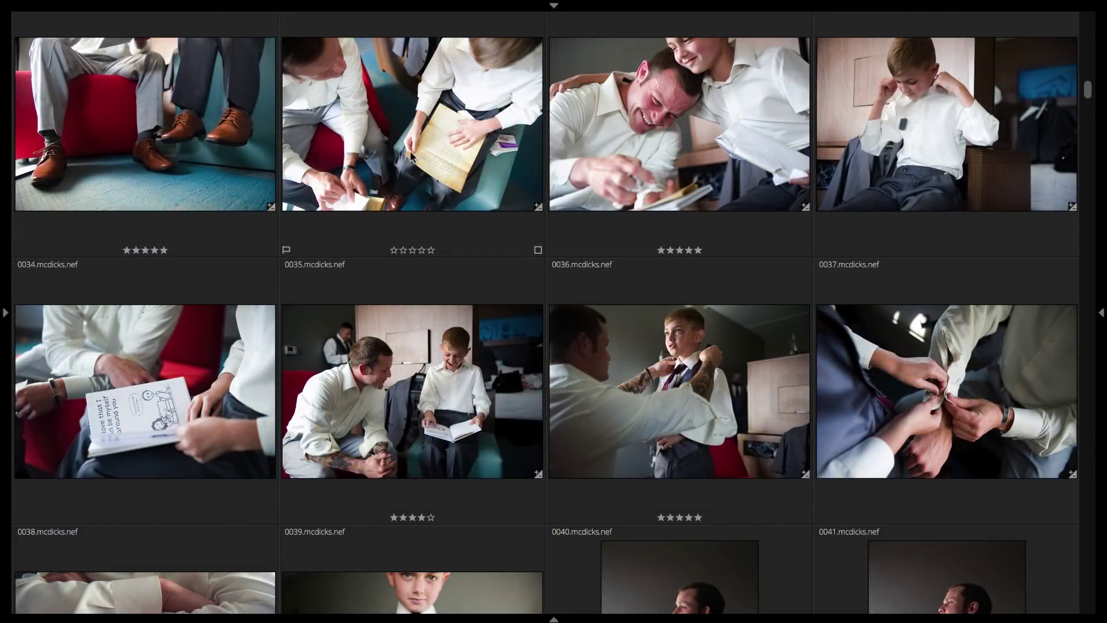
- Select the photo 0036 thumbnail in the grid view
click(606, 329)
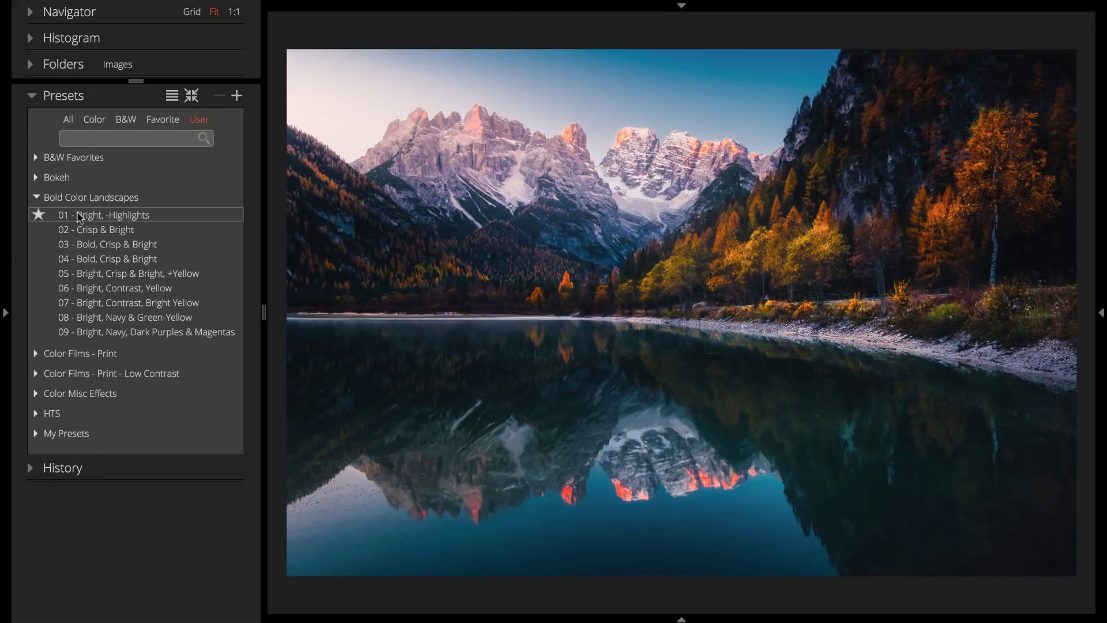
- Apply preset 08 - Bright, Navy & Green-Yellow and duplicate the photo
click(125, 318)
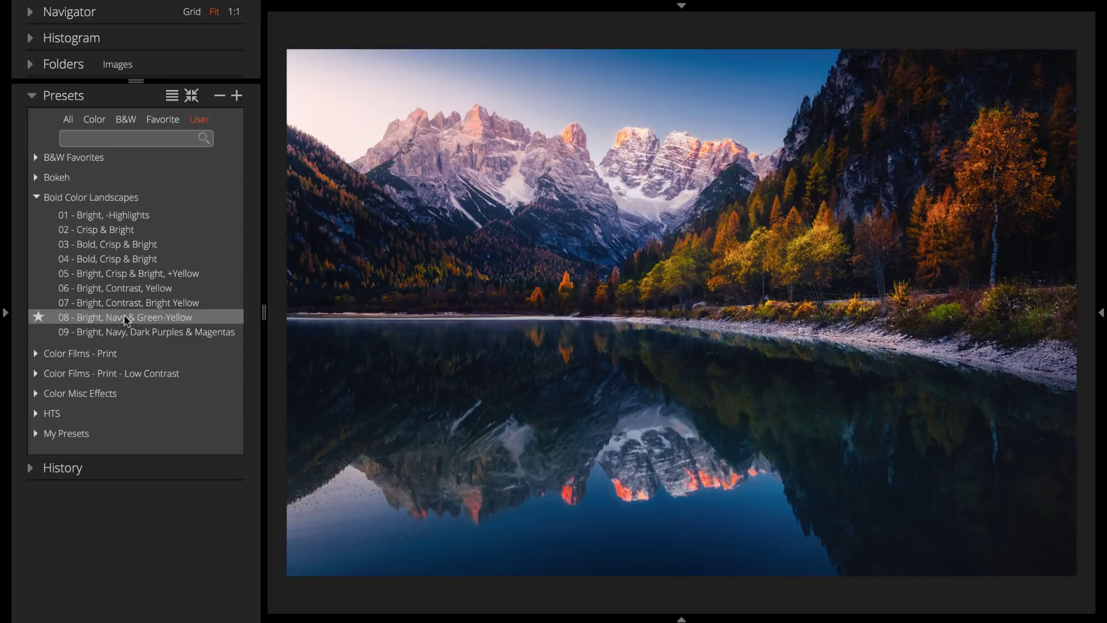
key(Tab)
right_click(410, 144)
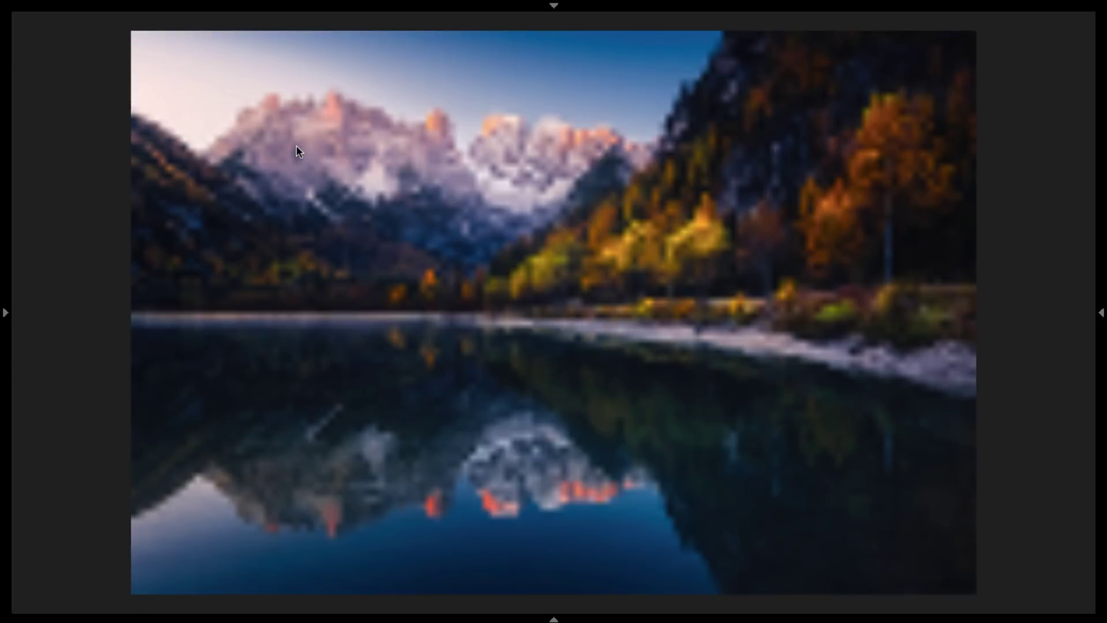
- Apply the 04 - Bold, Crisp & Bright preset to the copy
key(Tab)
click(106, 259)
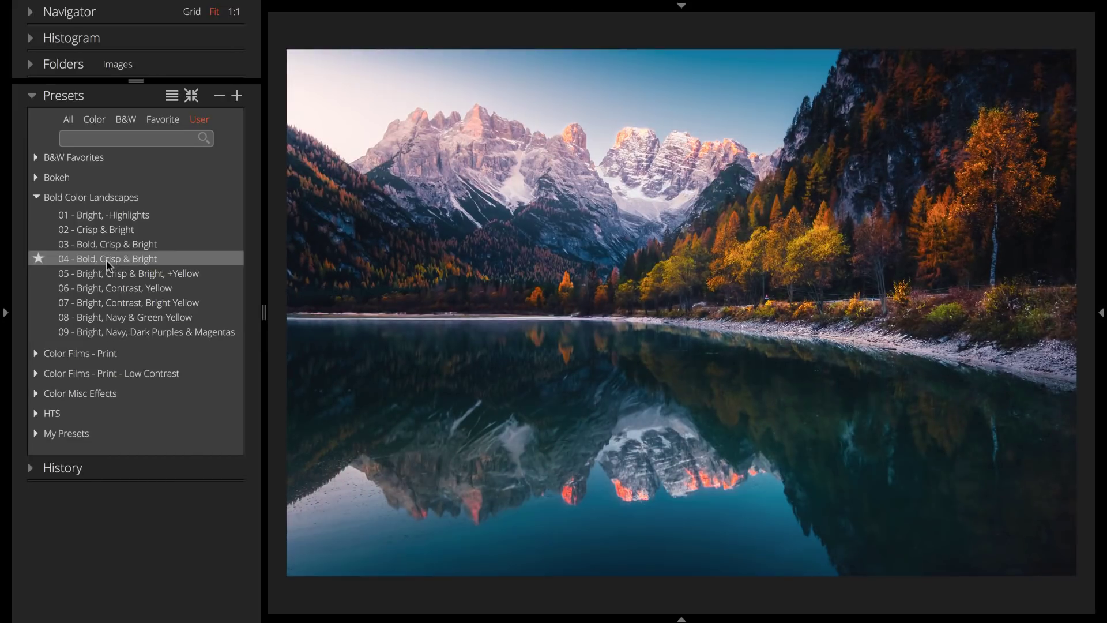
key(Tab)
- Switch to Vertical layout to compare two copies and make Copy 11 active
mouse_move(237, 12)
click(173, 26)
click(196, 57)
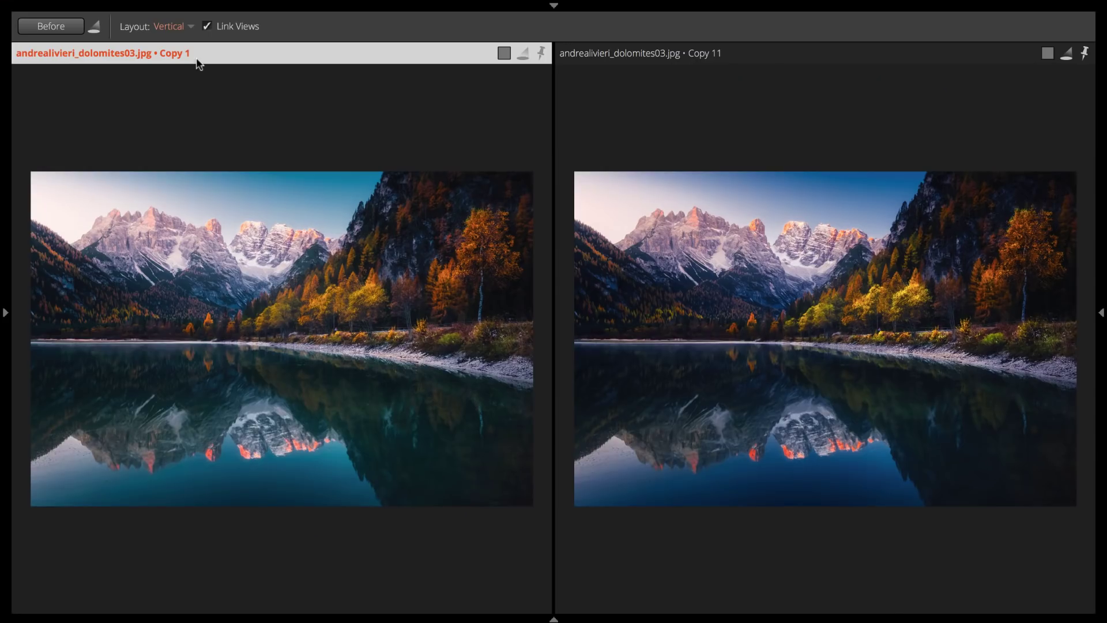
click(703, 21)
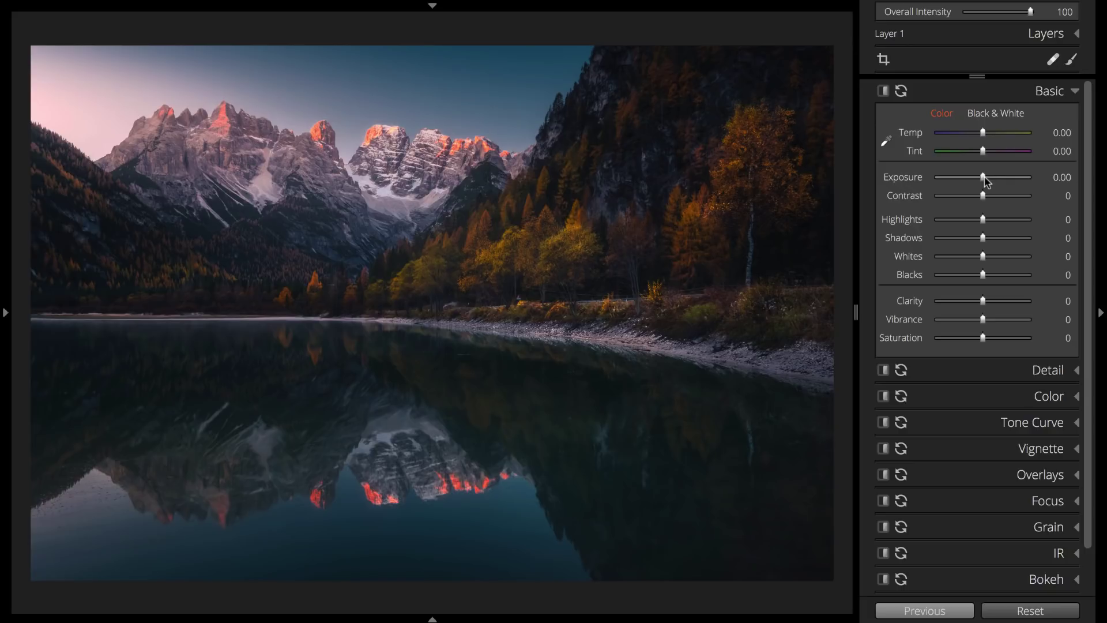
- Adjust the duplicate's Basic Exposure to 0.75 and Saturation to 15
drag(983, 177, 988, 178)
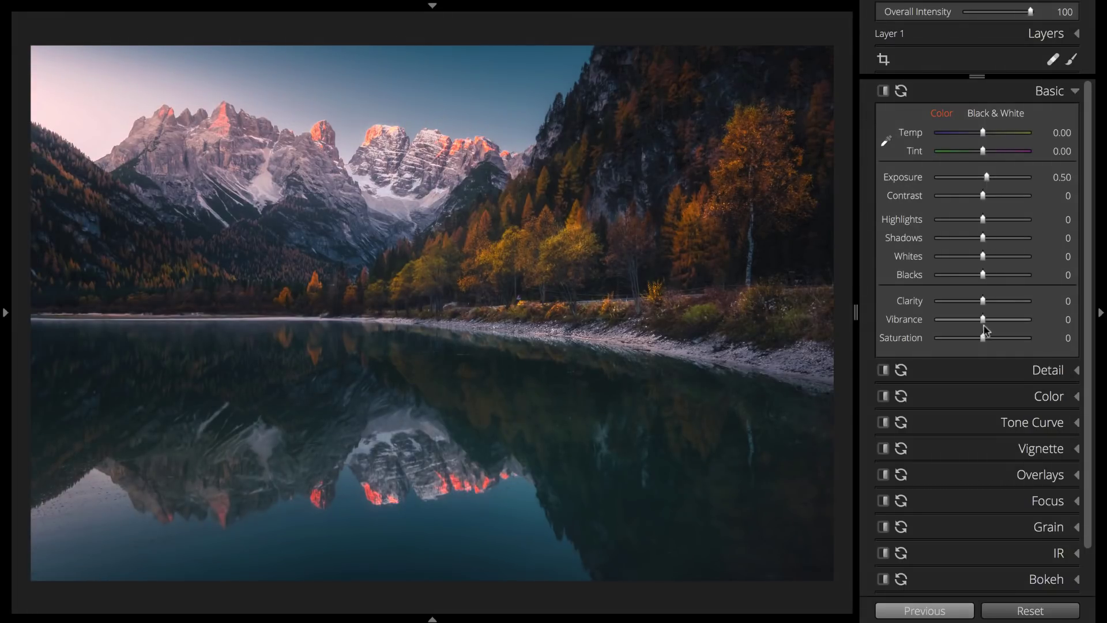
drag(983, 337, 993, 339)
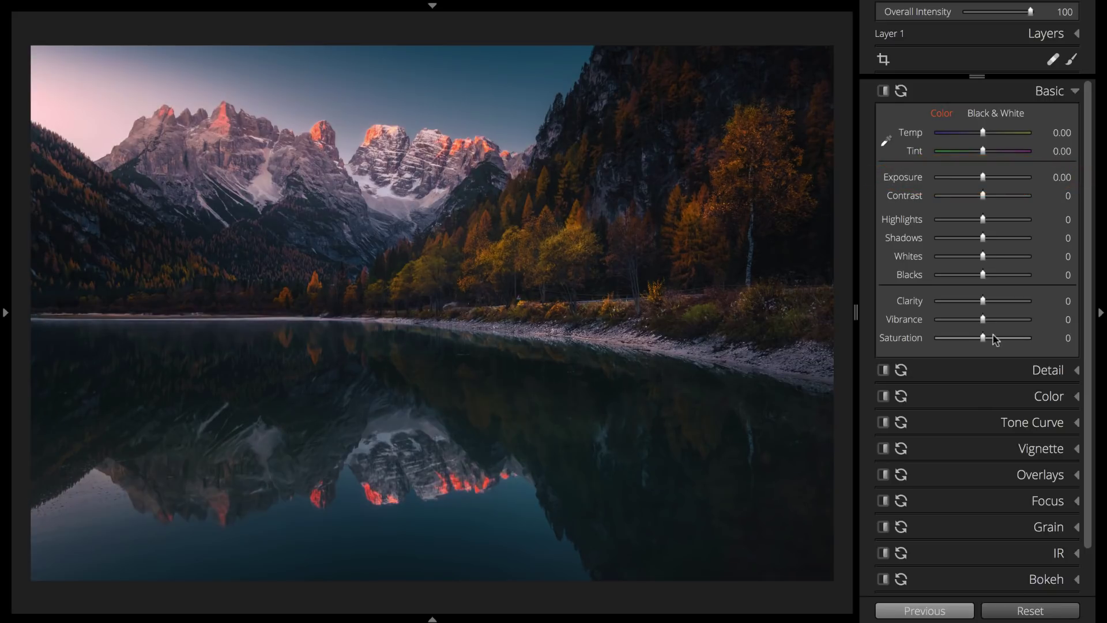
drag(992, 338, 963, 330)
drag(982, 177, 993, 180)
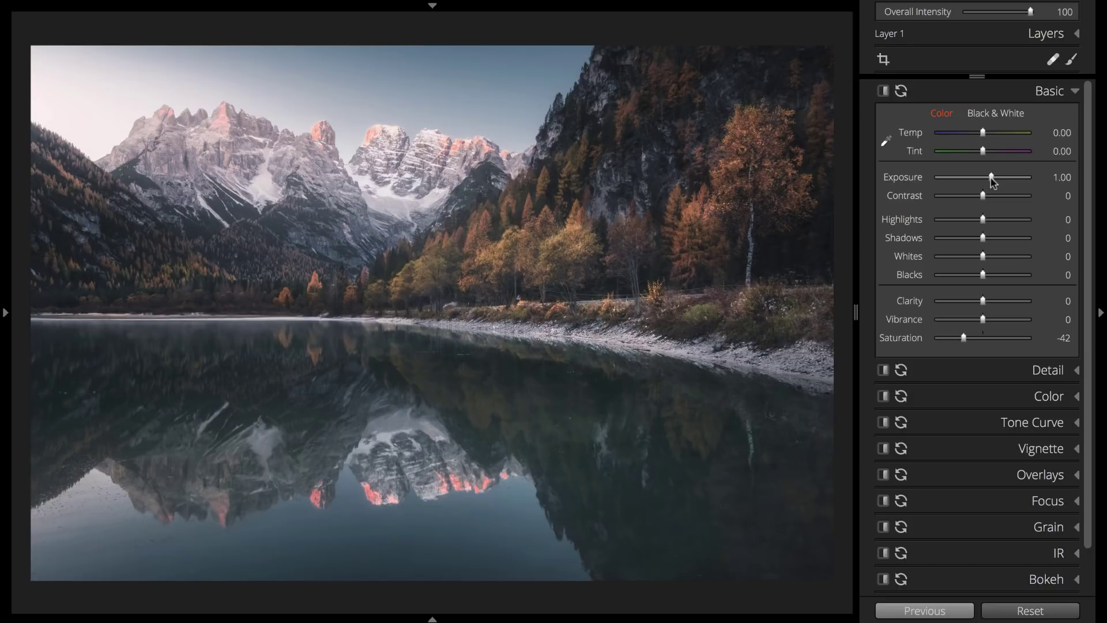
drag(963, 337, 987, 342)
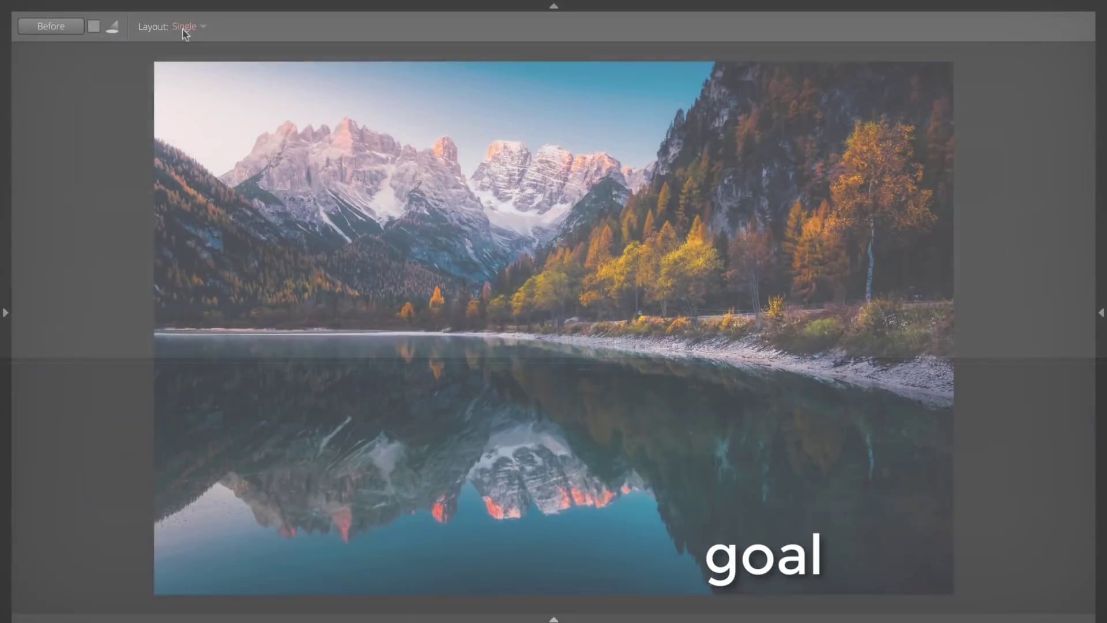
- Use Vertical layout and step through copy pairs, activating each until Copy 9
click(186, 27)
click(194, 61)
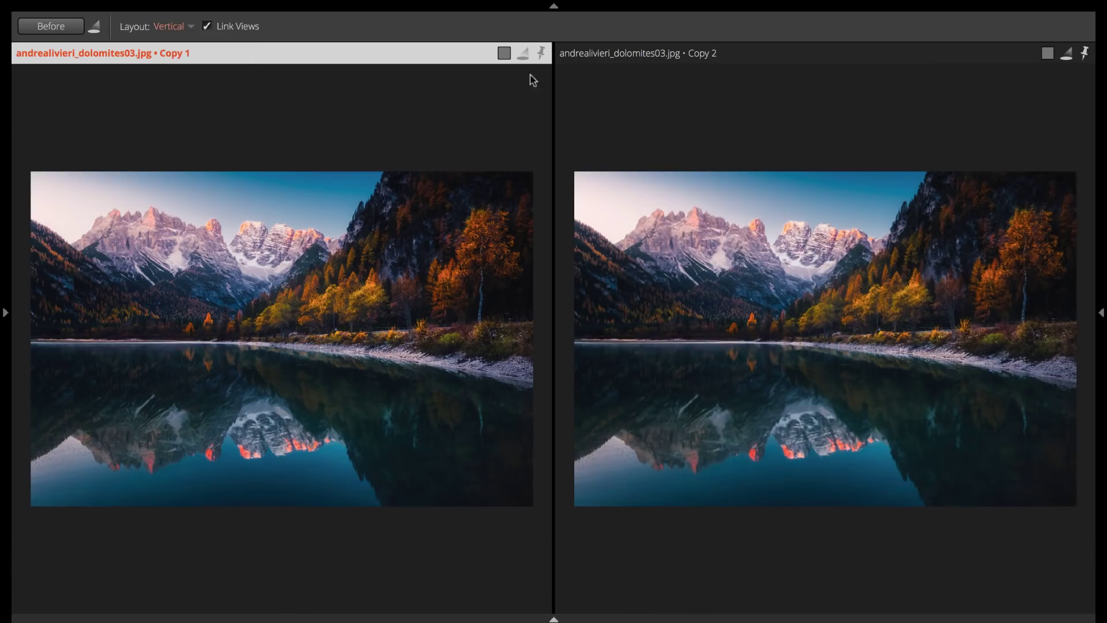
click(593, 58)
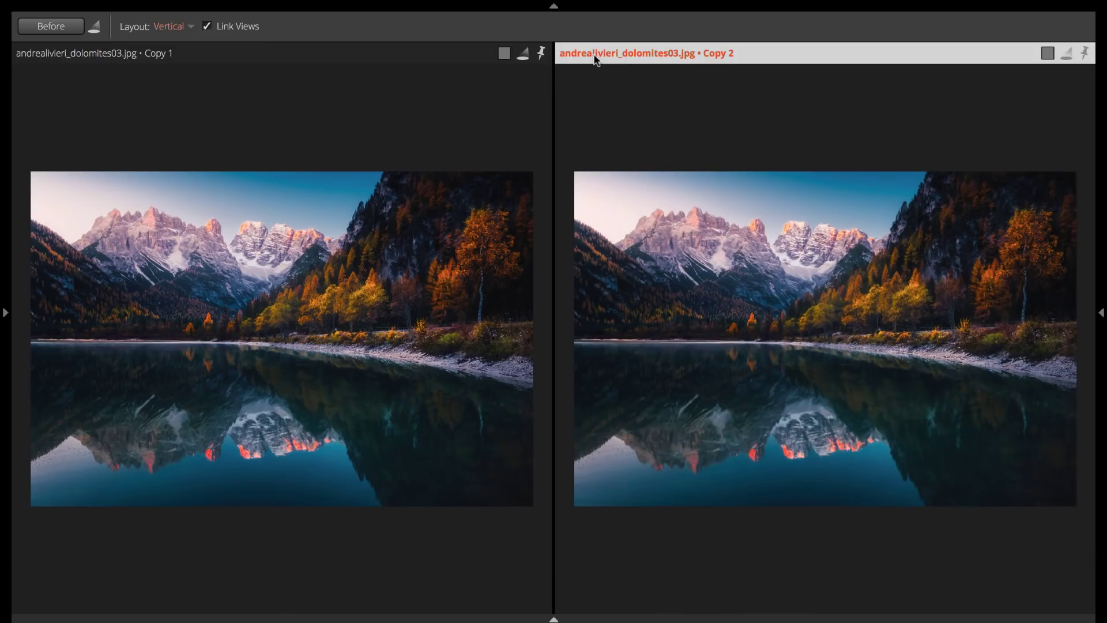
key(Right)
click(594, 58)
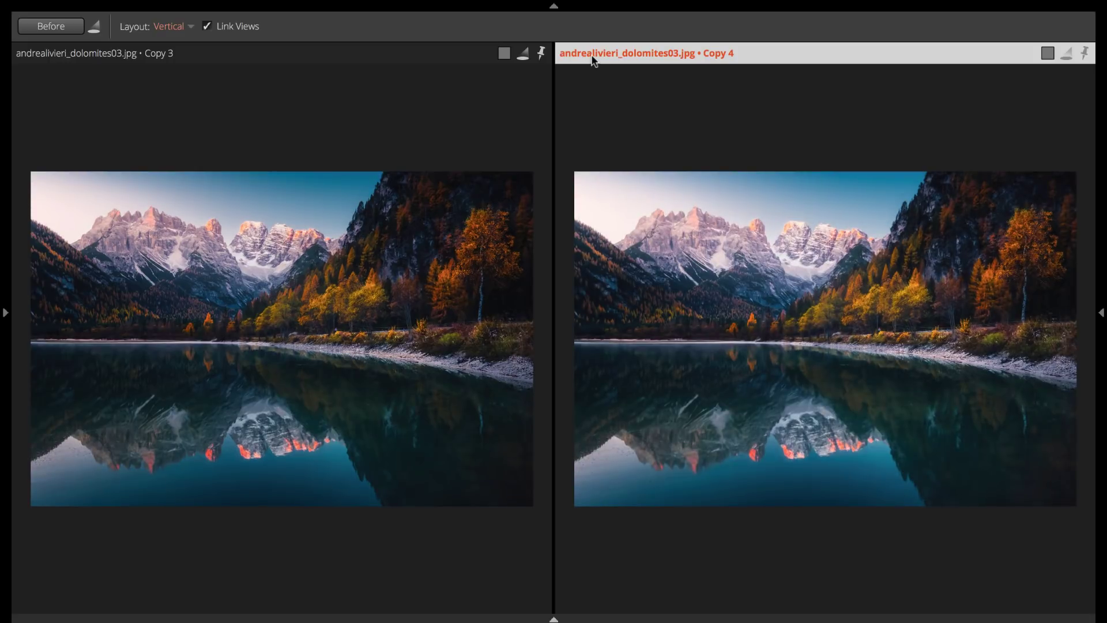
key(Right)
click(593, 58)
key(Right)
click(594, 58)
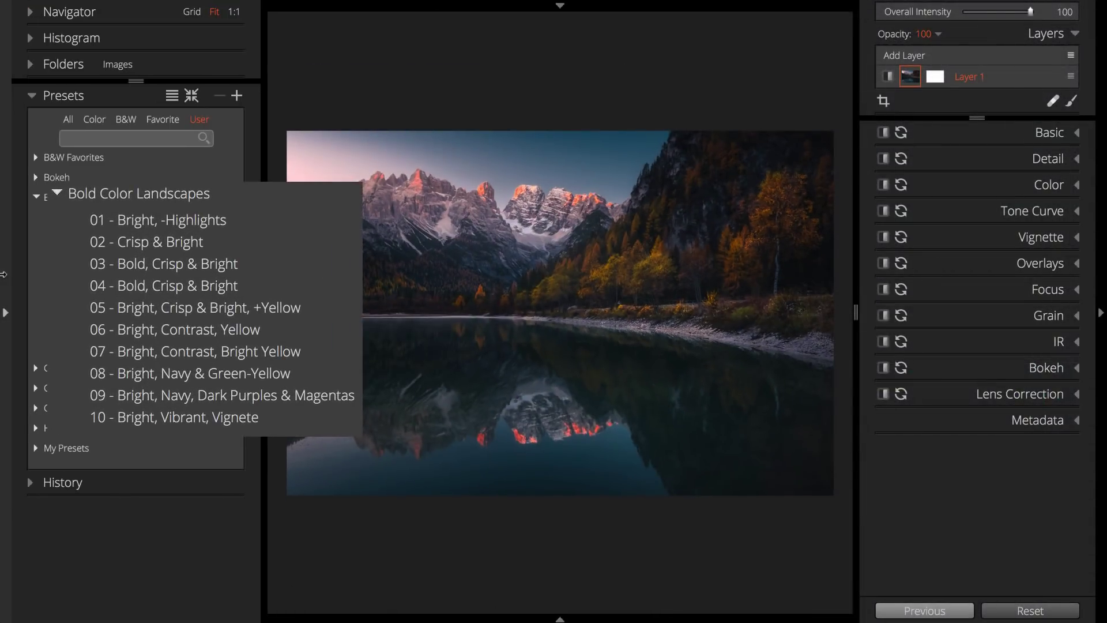
- Try preset 01 - Bright, -Highlights, then apply 10 - Bright, Vibrant, Vignete and collapse the presets
mouse_move(32, 265)
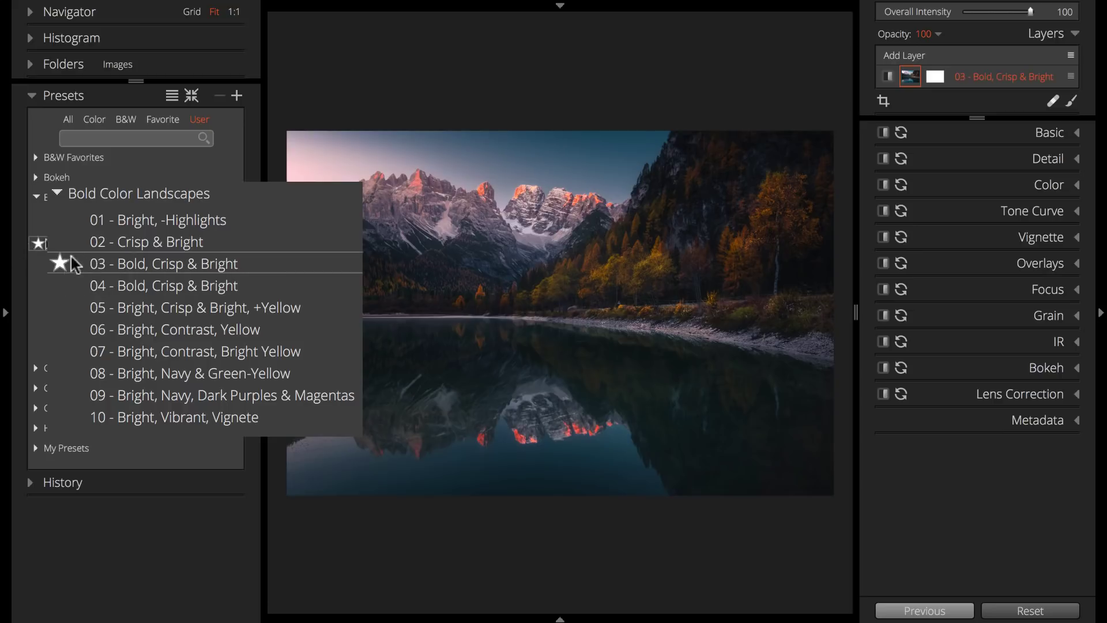
click(80, 217)
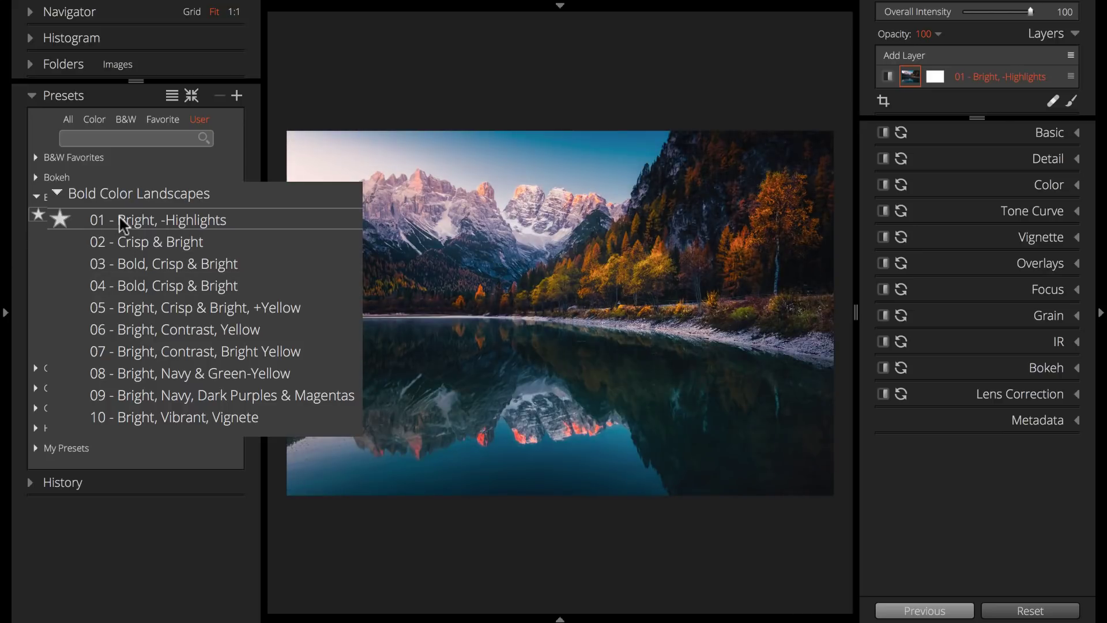
click(111, 345)
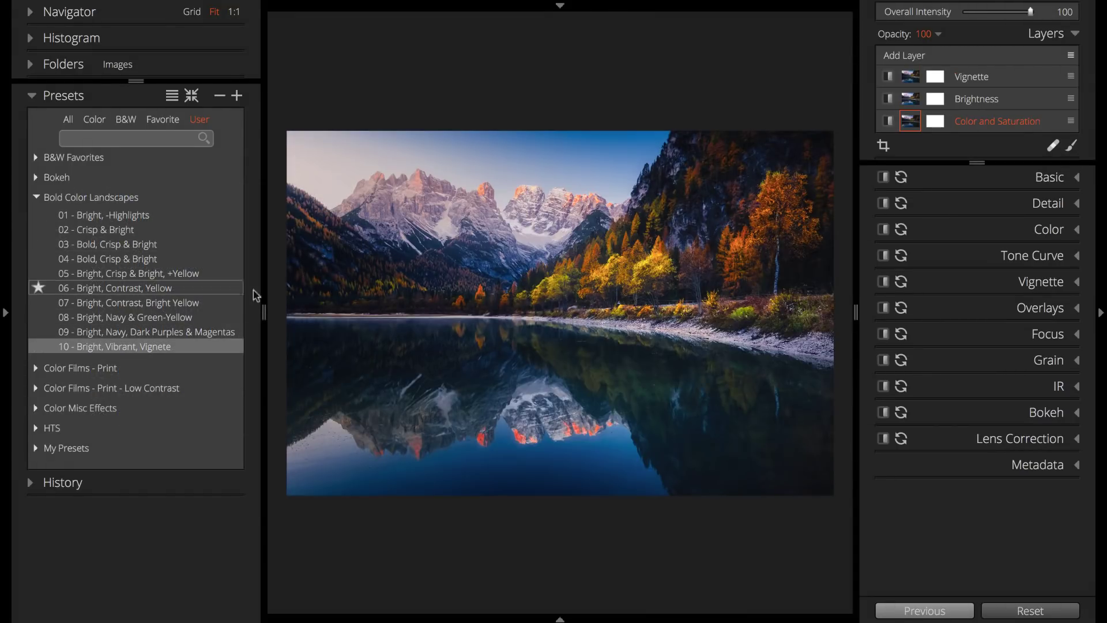
click(263, 312)
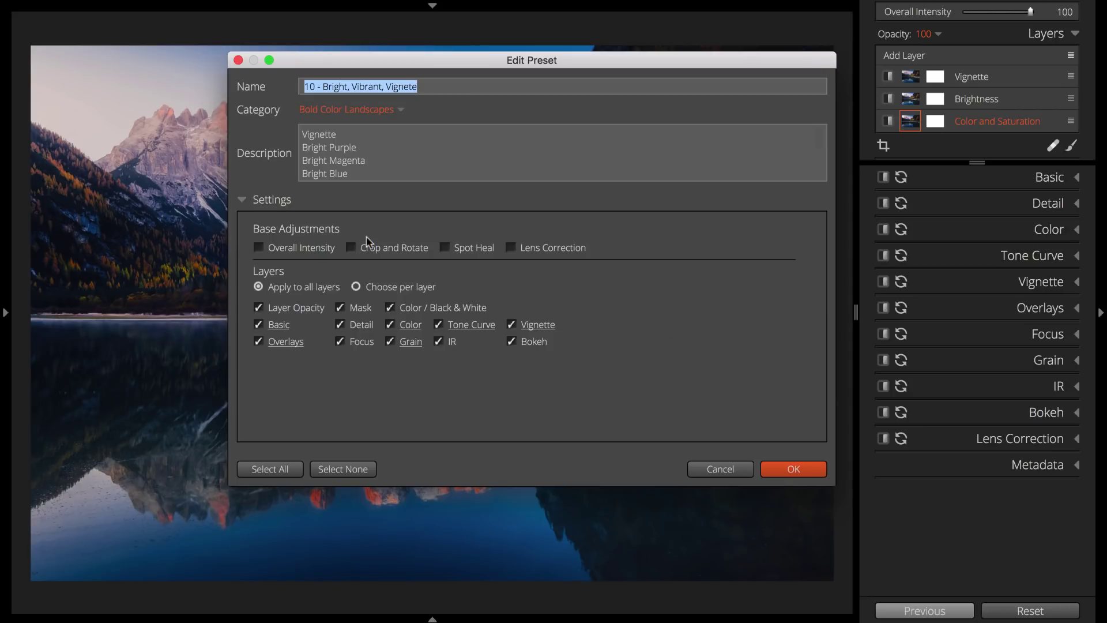
scroll(395, 161, down, 3)
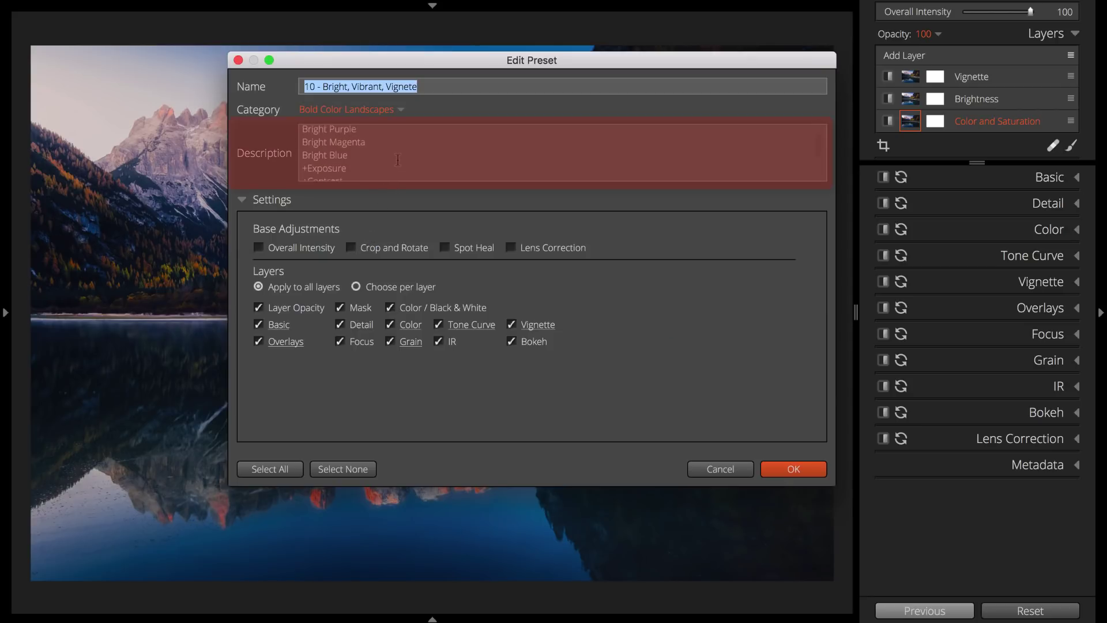
scroll(398, 160, down, 3)
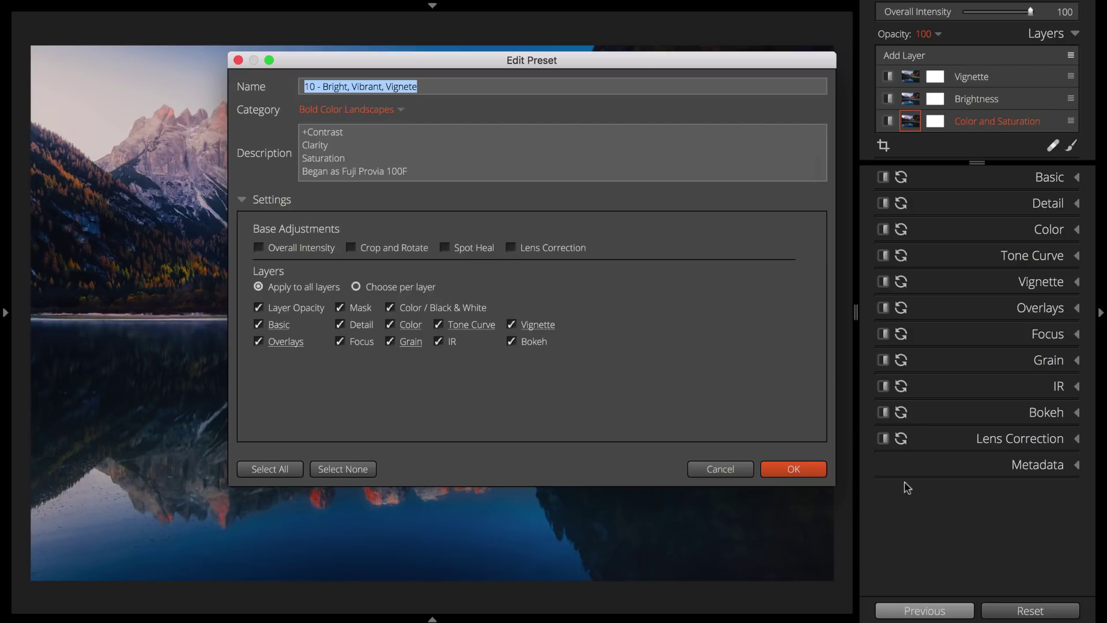
click(793, 468)
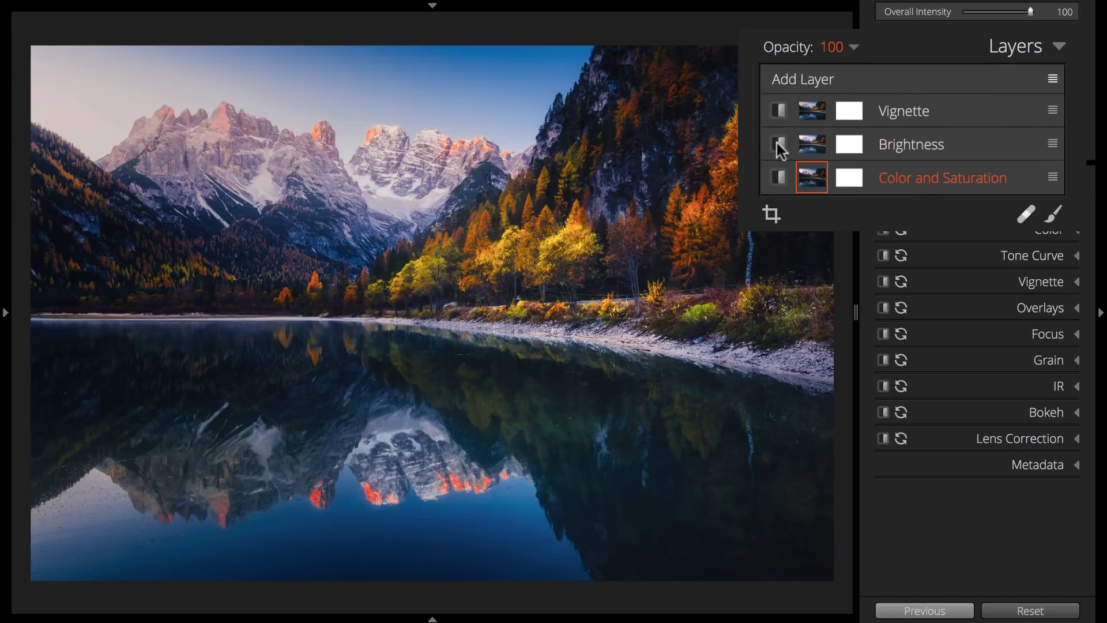
- Toggle the Brightness layer off and back on, then raise Basic Contrast to 72
click(776, 143)
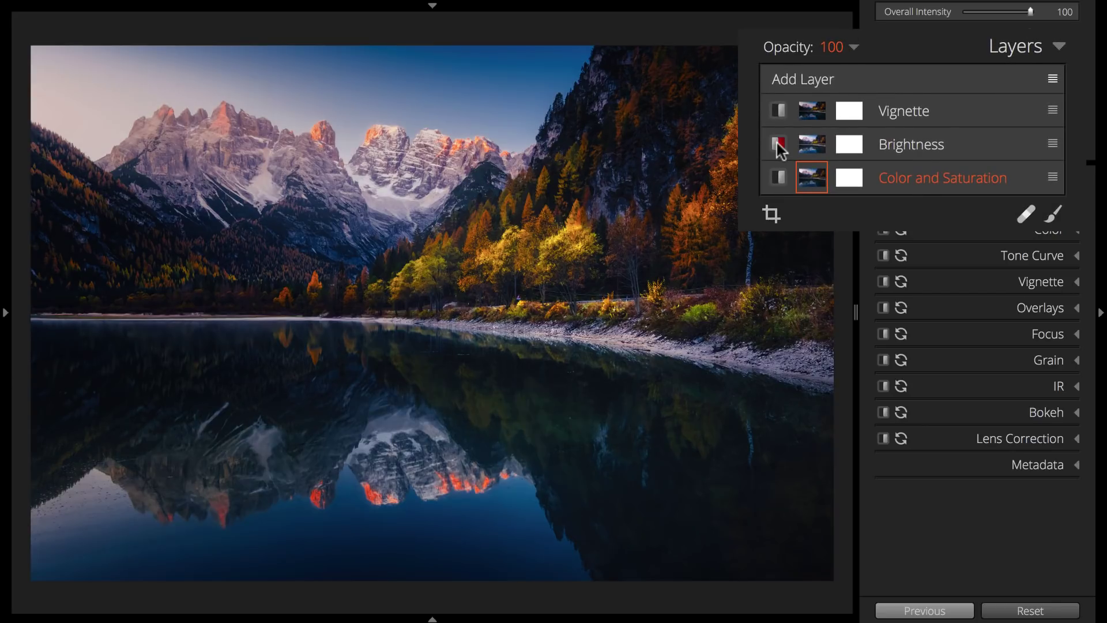
click(777, 144)
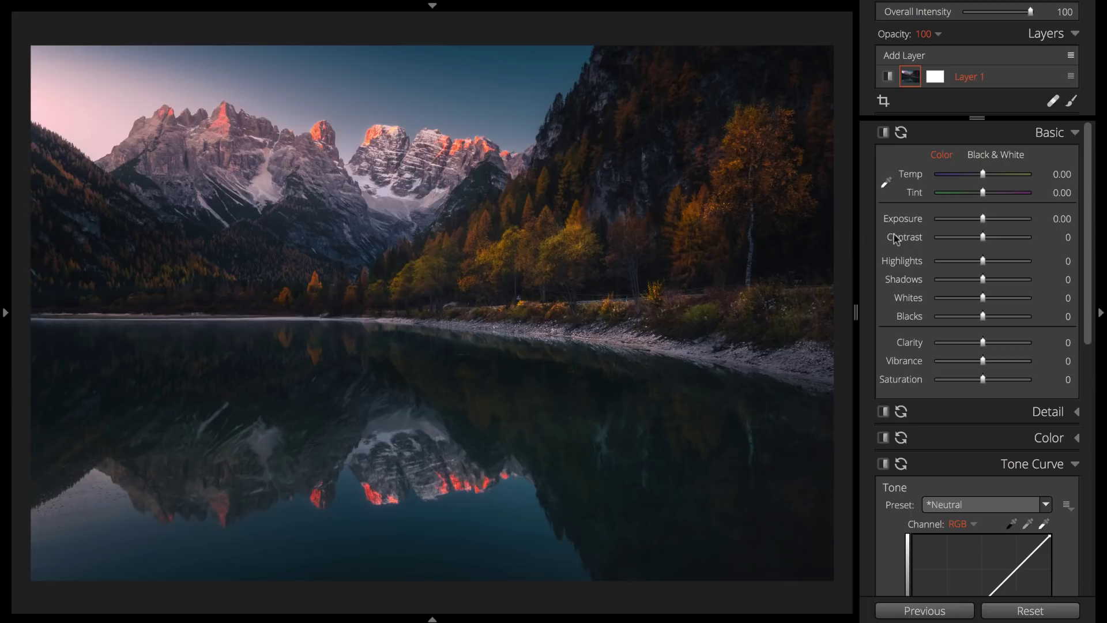
drag(982, 238, 1016, 241)
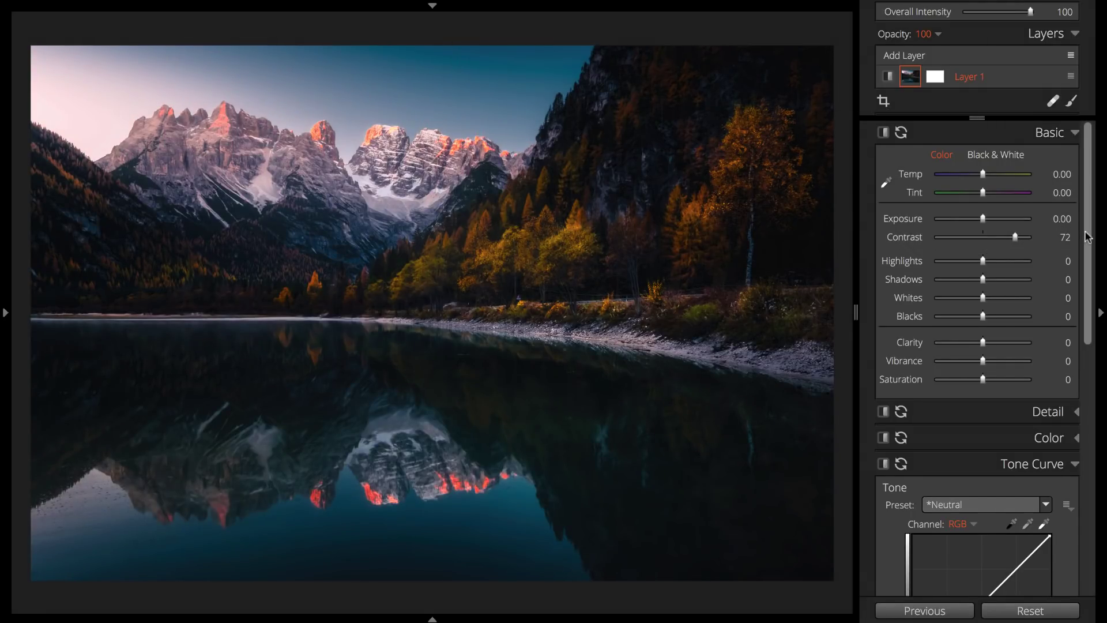
- Set the Tone Curve Contrast to -29
scroll(1071, 346, down, 5)
scroll(1071, 354, down, 2)
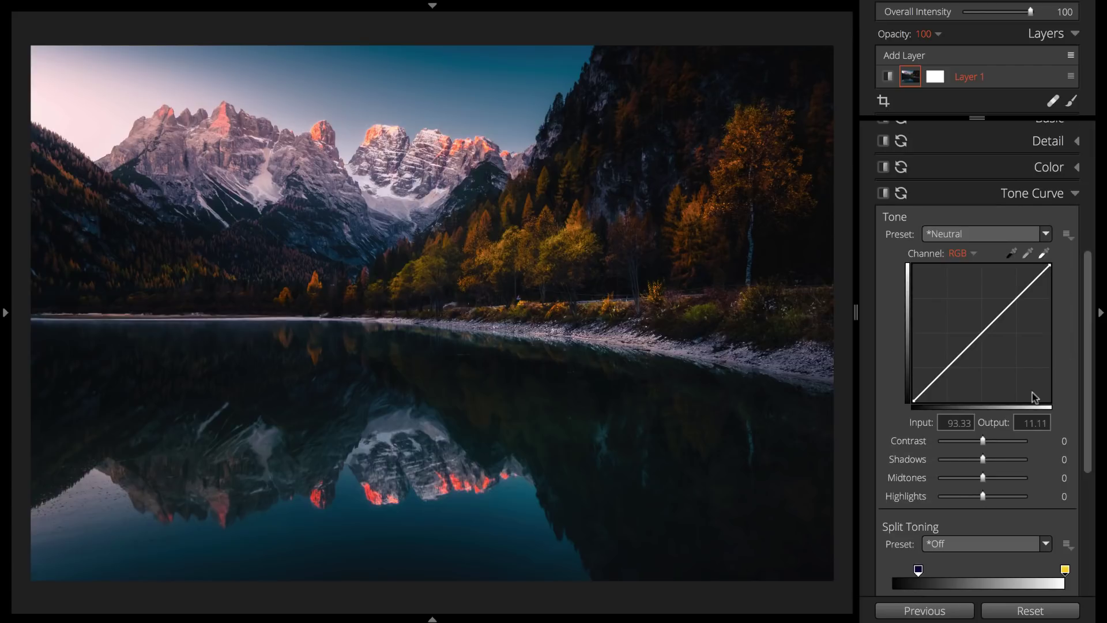
drag(982, 440, 971, 445)
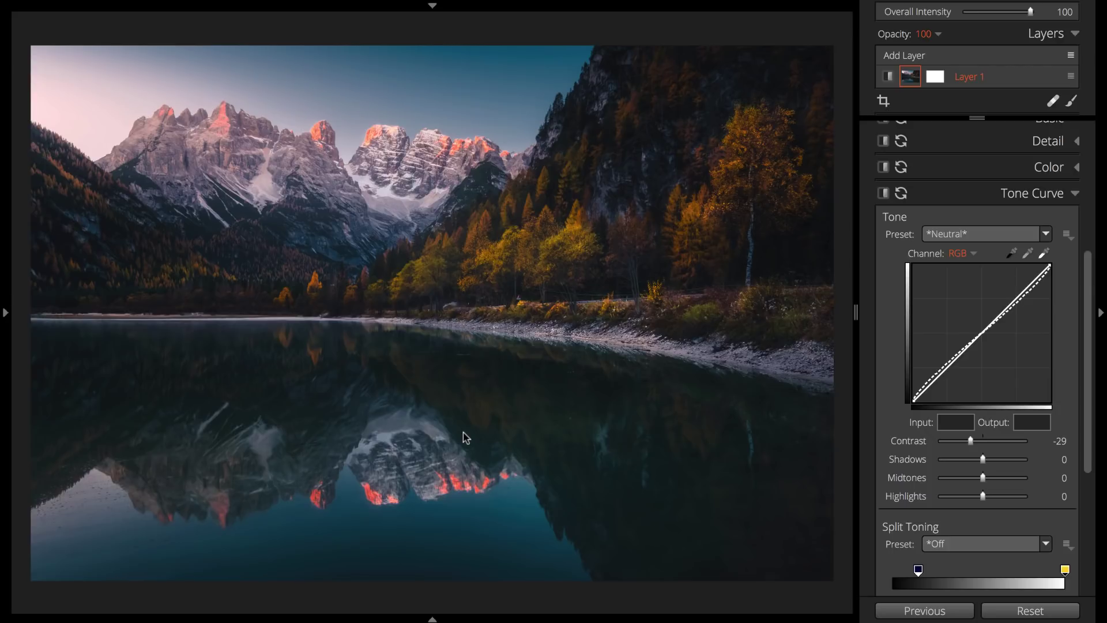
- Start a new preset and name it Contrast Example Preset
key(super+shift+s)
key(BackSpace)
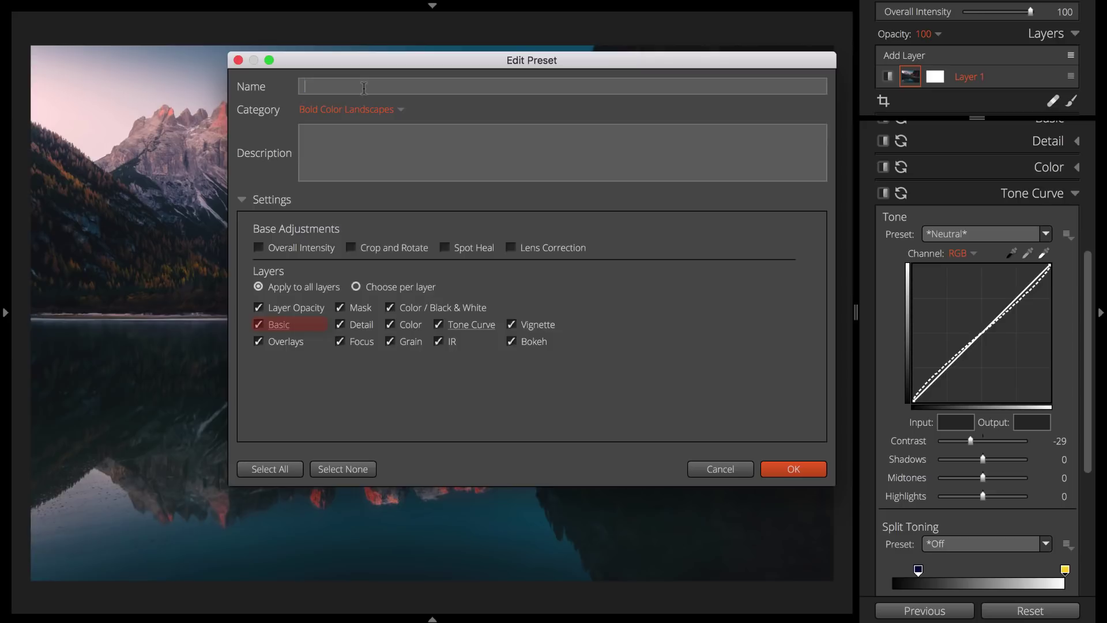
text(Contrast Example Pt)
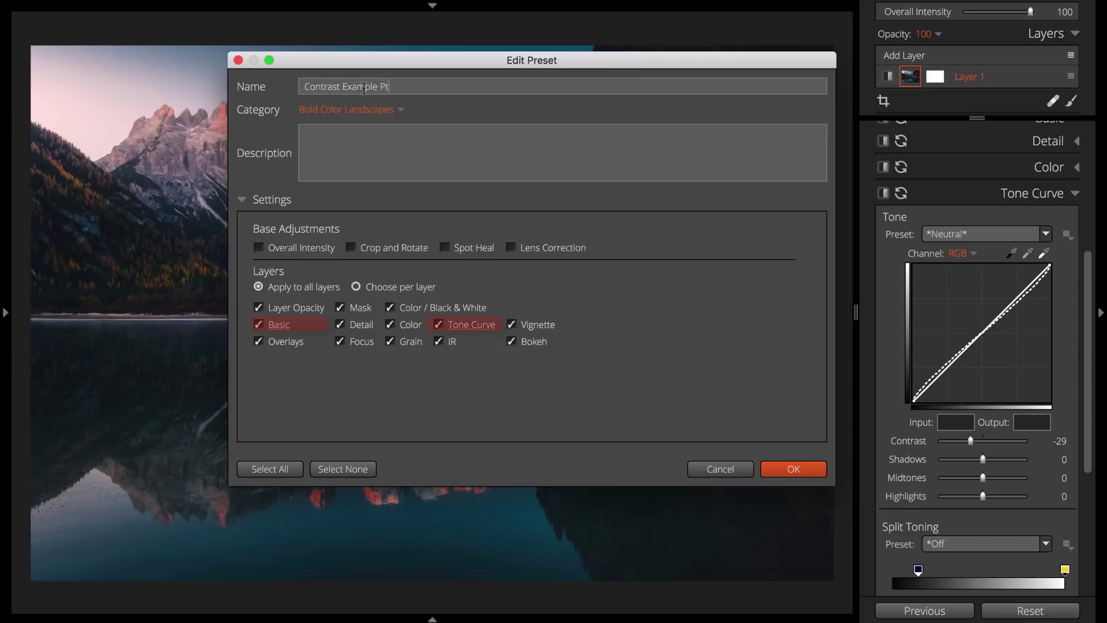
key(BackSpace)
text(reset)
click(381, 139)
- Exclude every settings group except Tone Curve, then save the preset
click(258, 342)
click(258, 307)
click(340, 307)
click(340, 324)
click(340, 341)
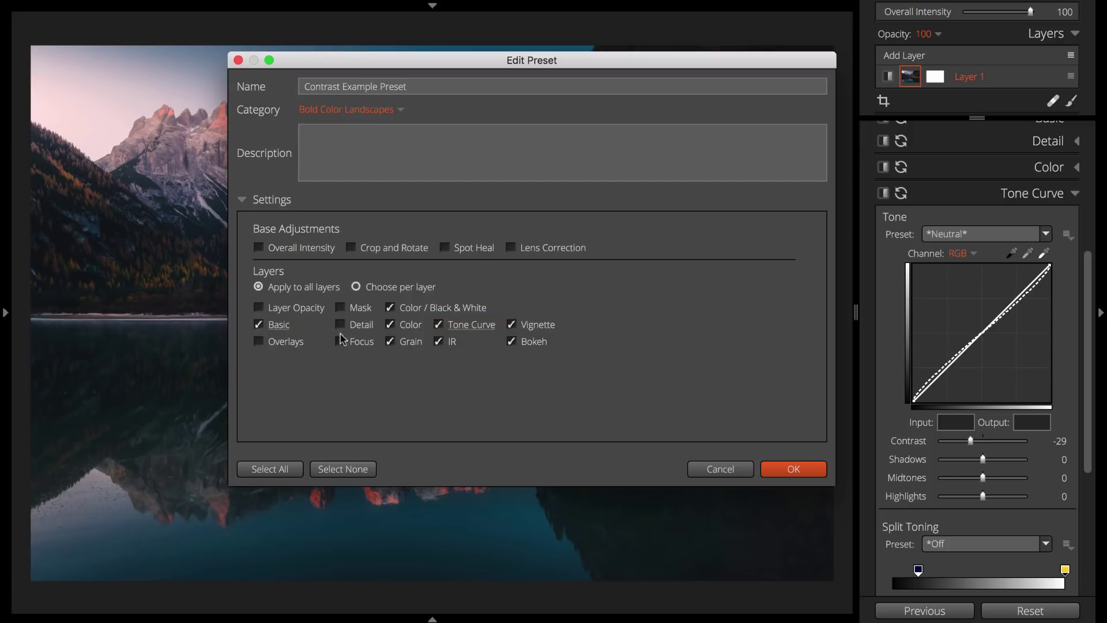
click(390, 307)
click(389, 324)
click(390, 341)
click(438, 341)
click(511, 324)
click(511, 341)
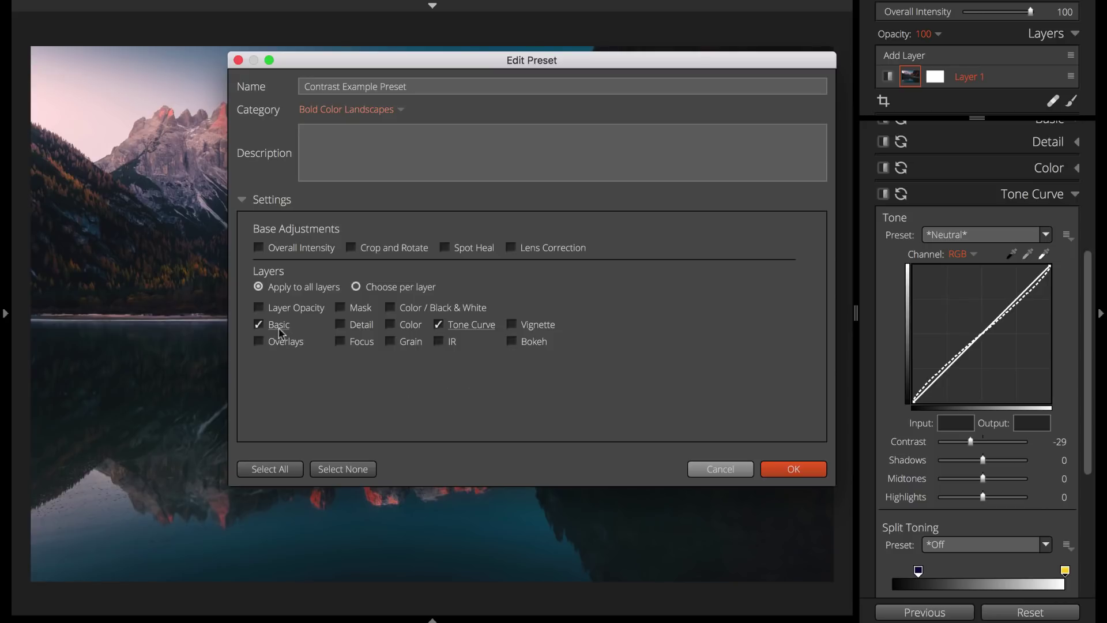
click(260, 325)
click(783, 466)
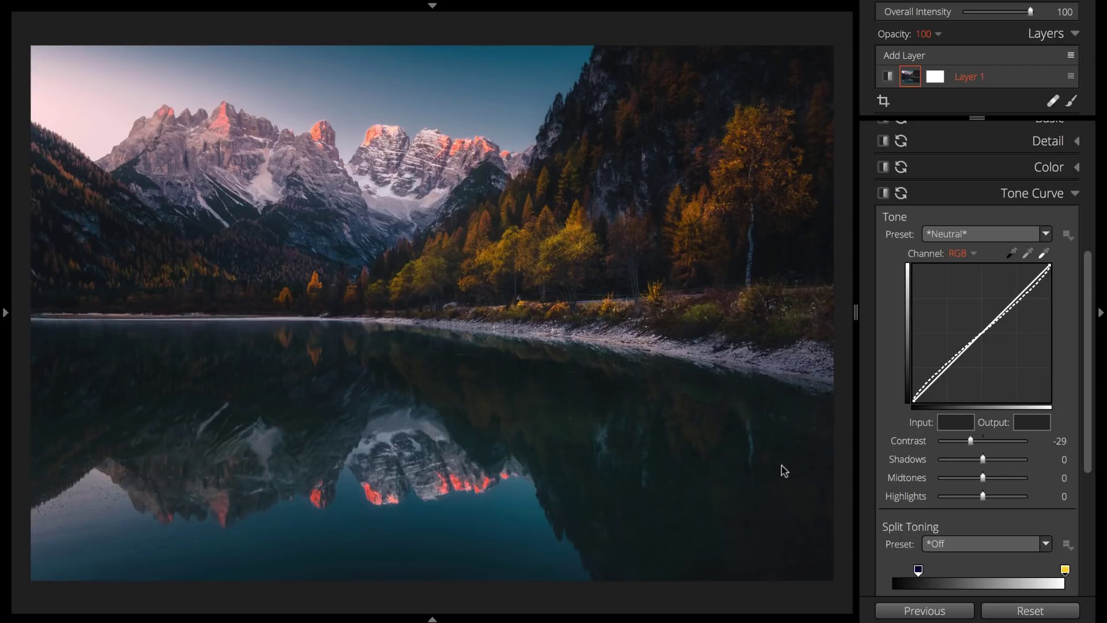
click(1035, 194)
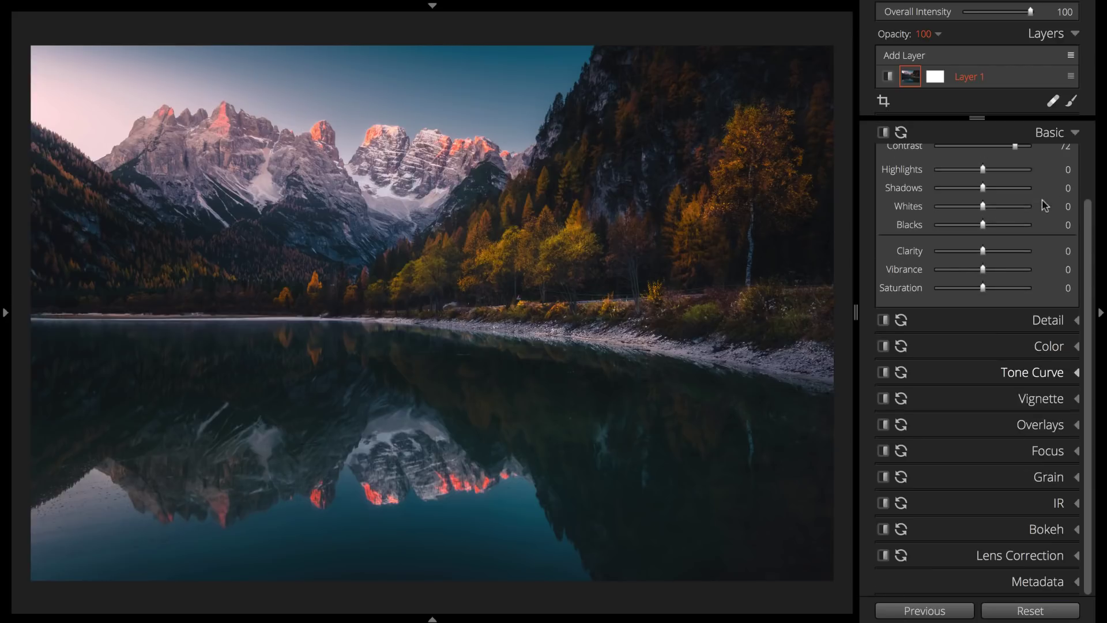
click(934, 38)
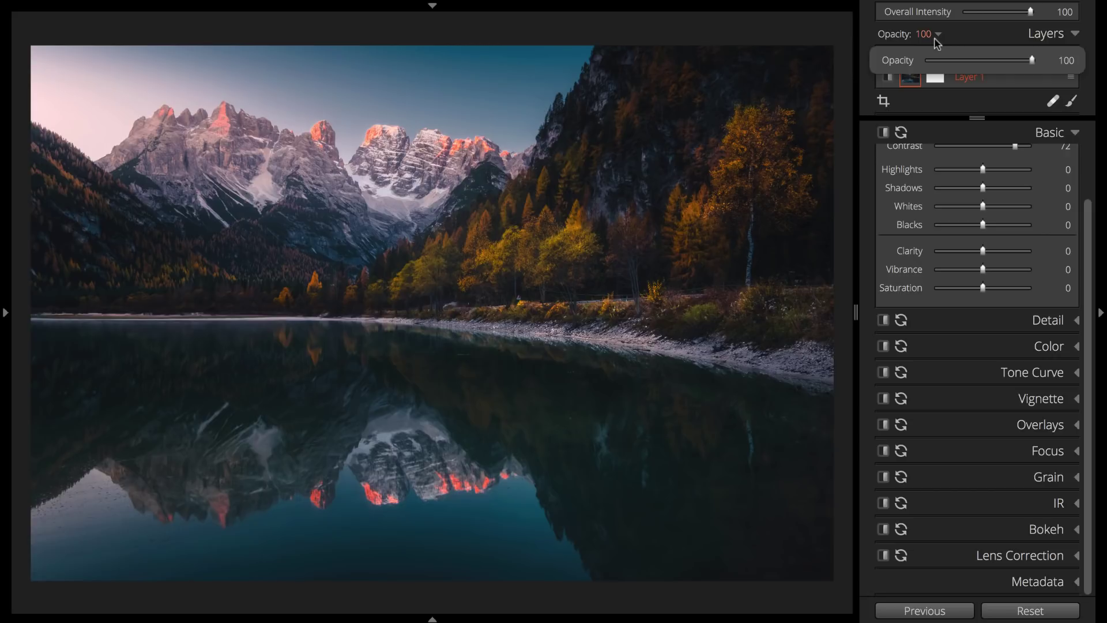
click(1035, 19)
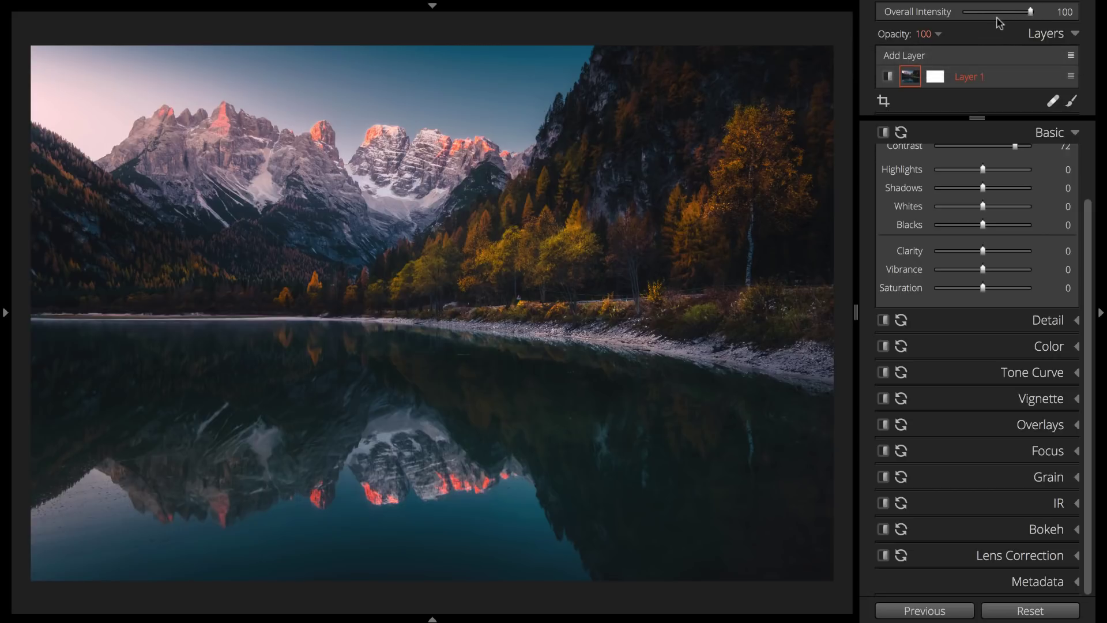
drag(1009, 12, 1067, 19)
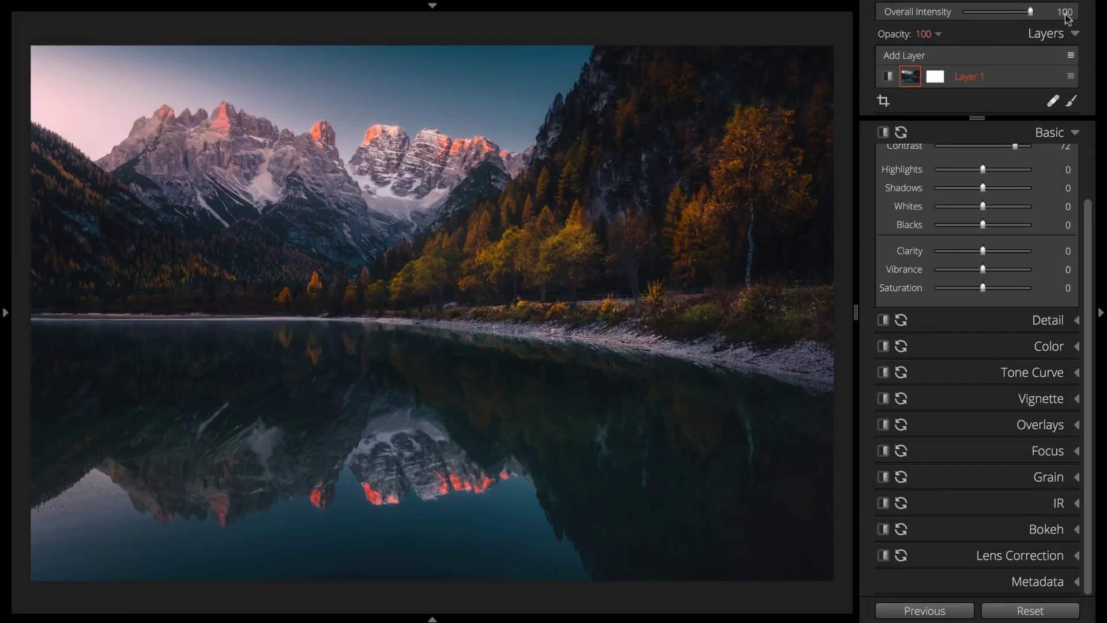
click(935, 34)
drag(1027, 59, 974, 69)
click(975, 70)
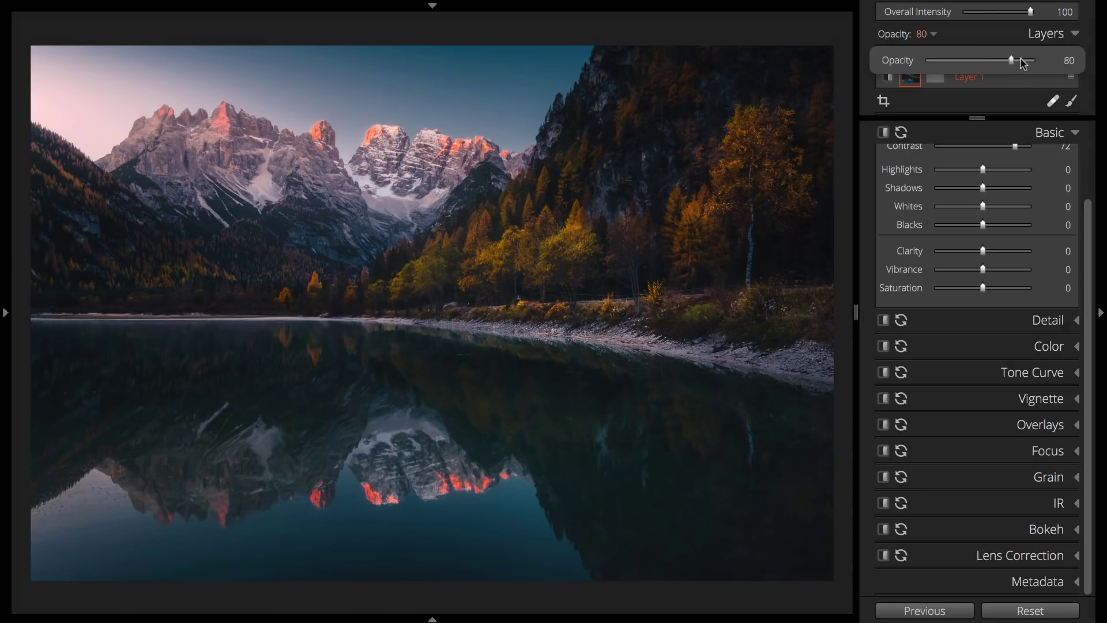
drag(978, 61, 1047, 63)
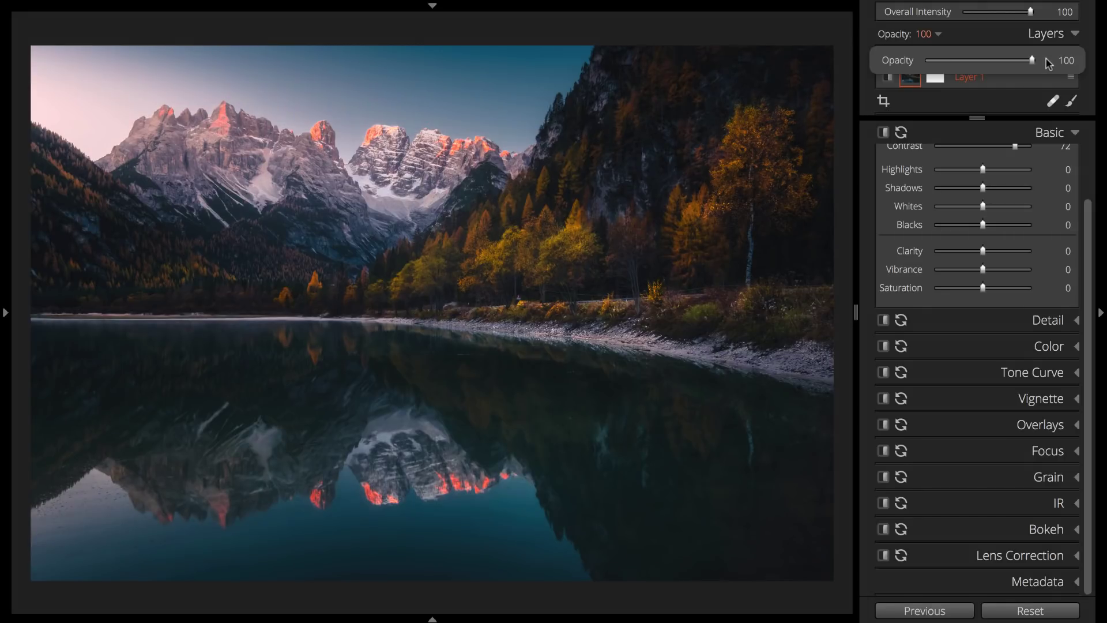